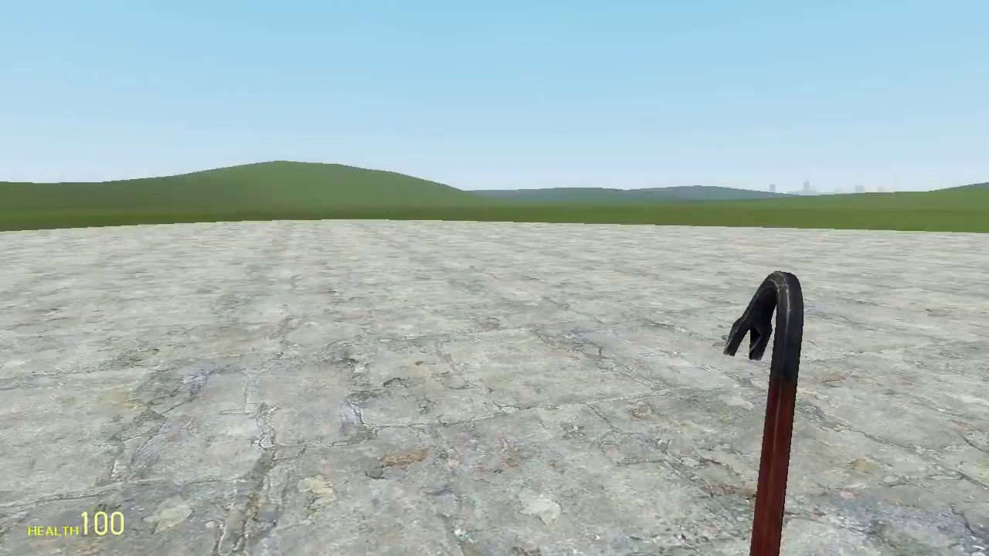
key(w)
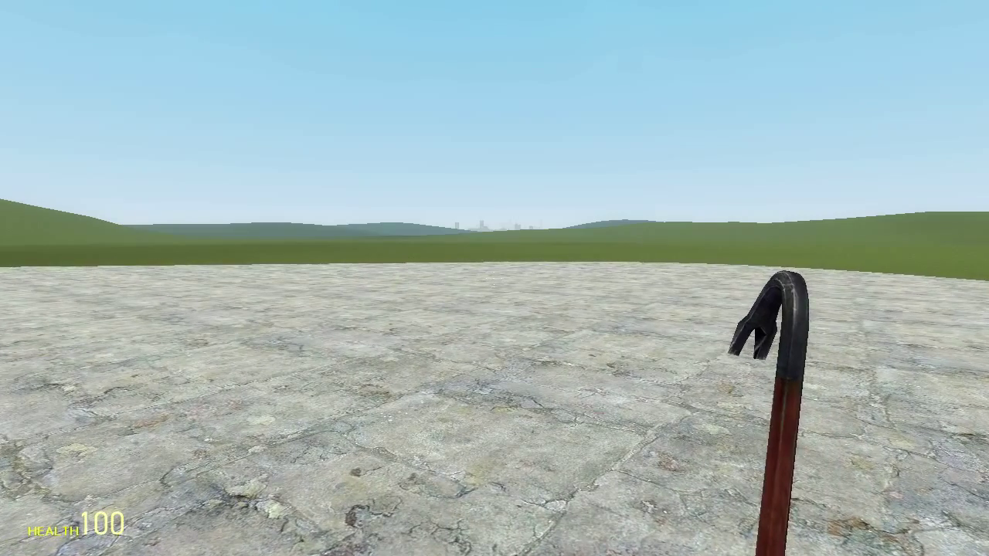
key(w)
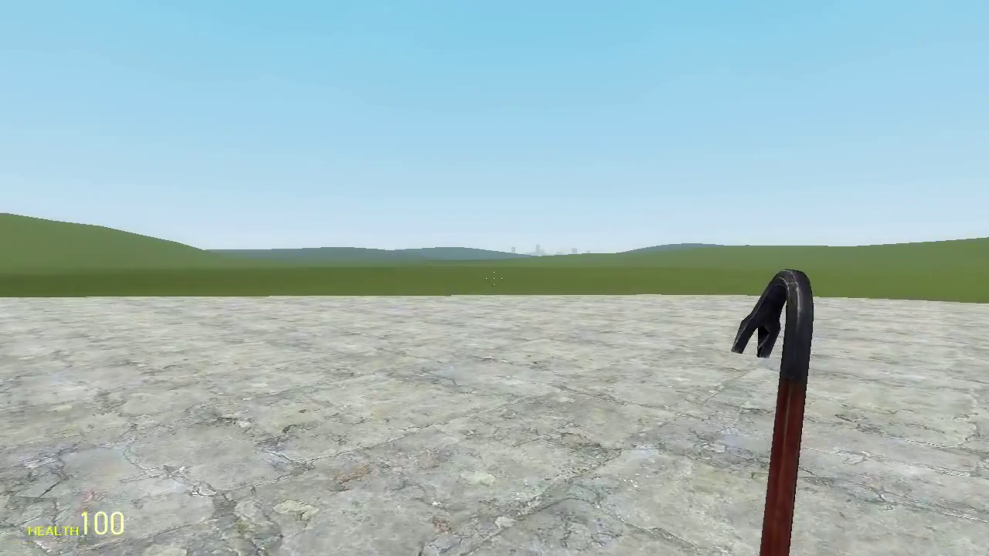
key(w)
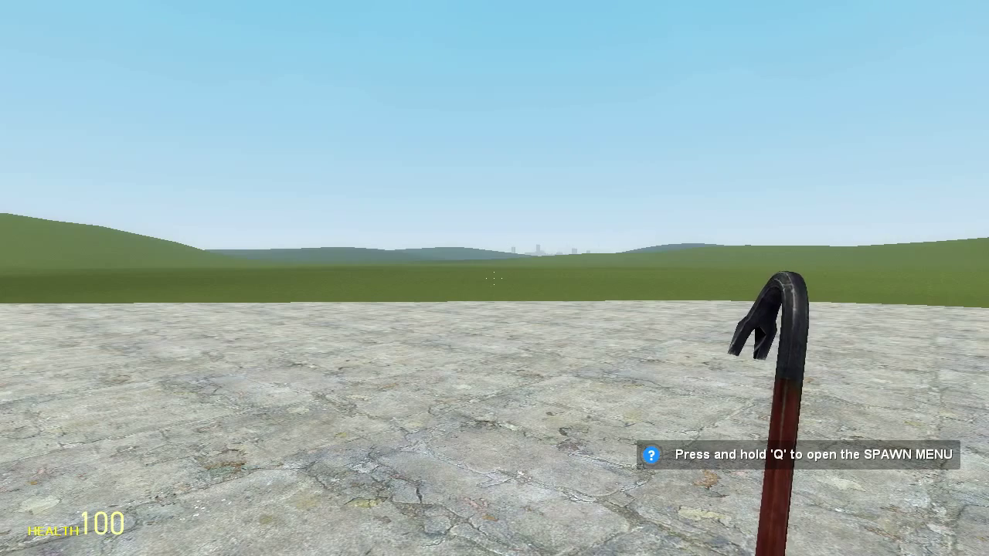
mouse_move(495, 278)
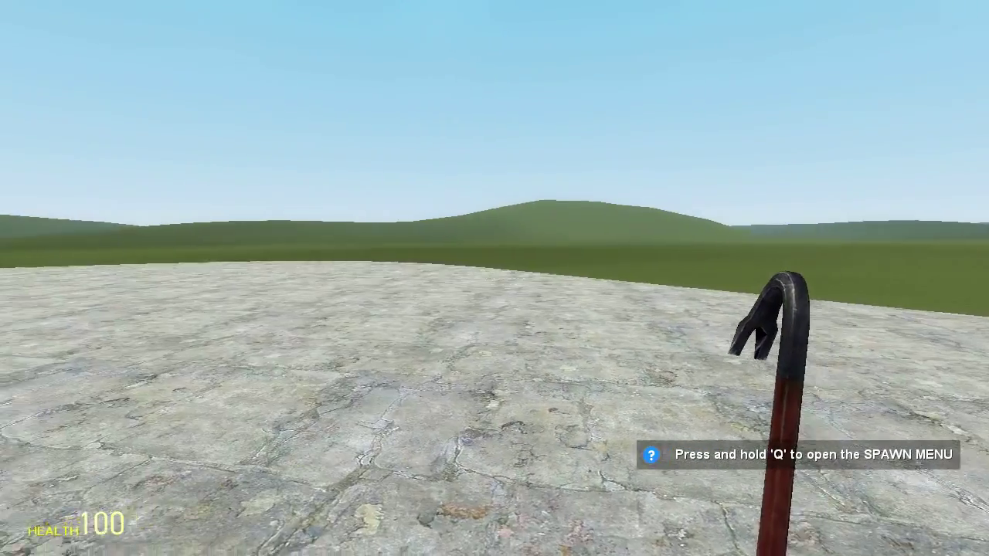
key(w)
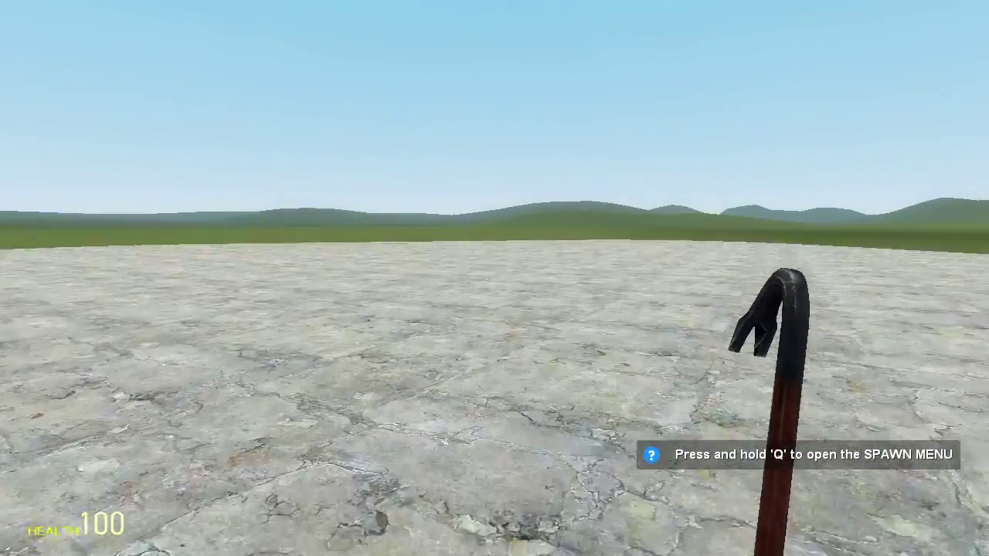
key(w)
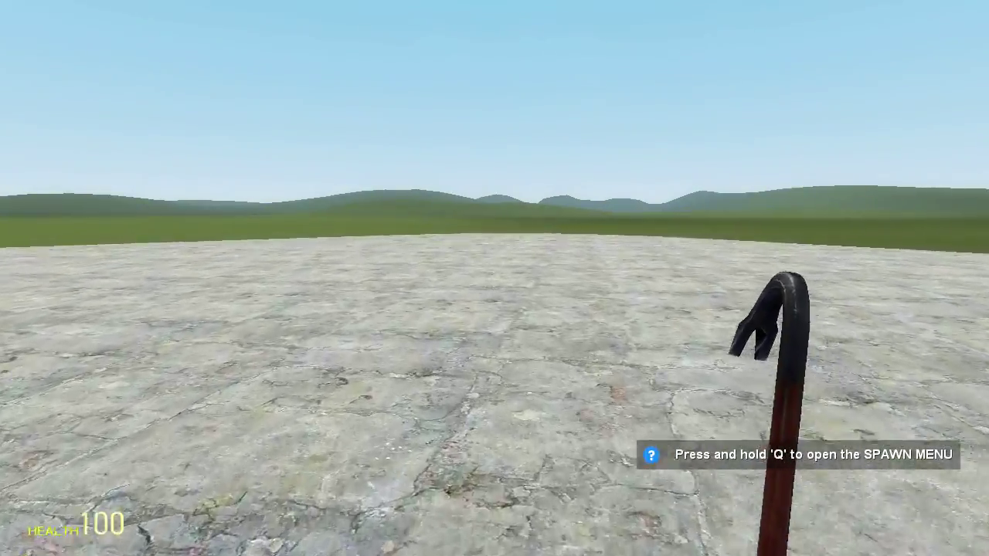
key(w)
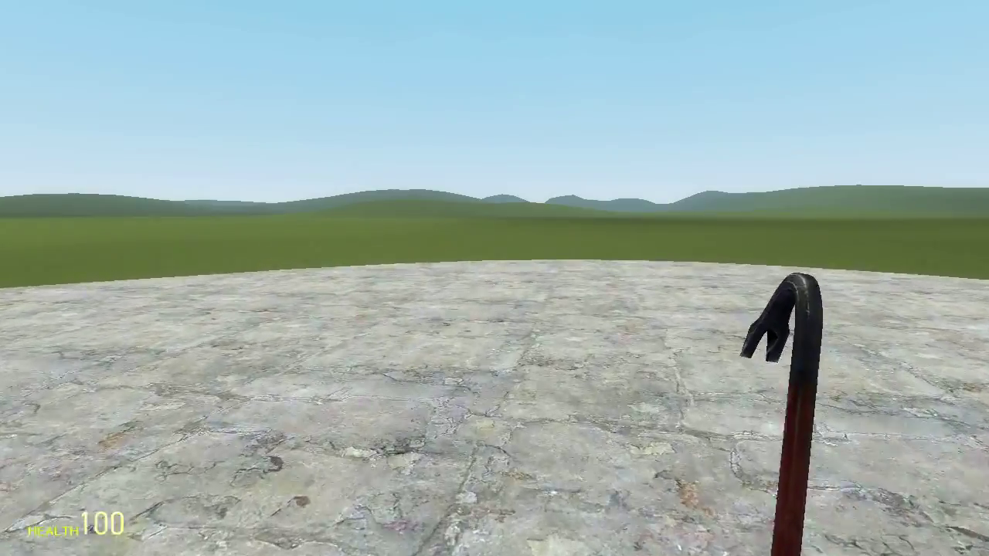
key(w)
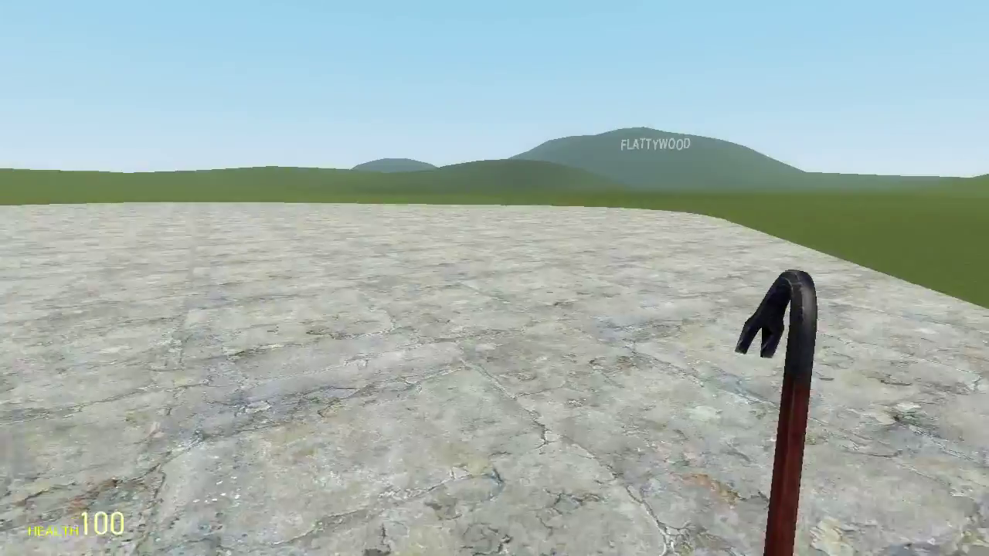
key(w)
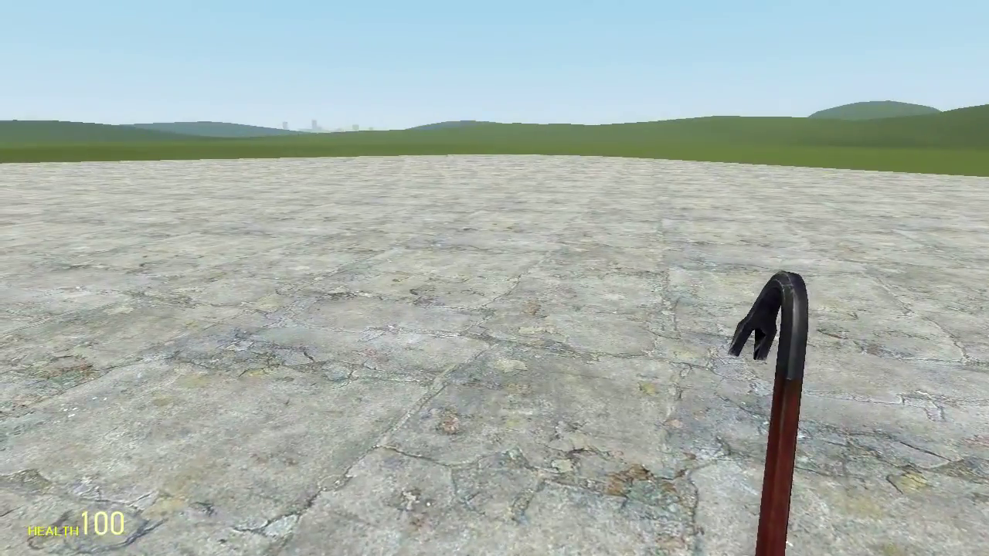
key(w)
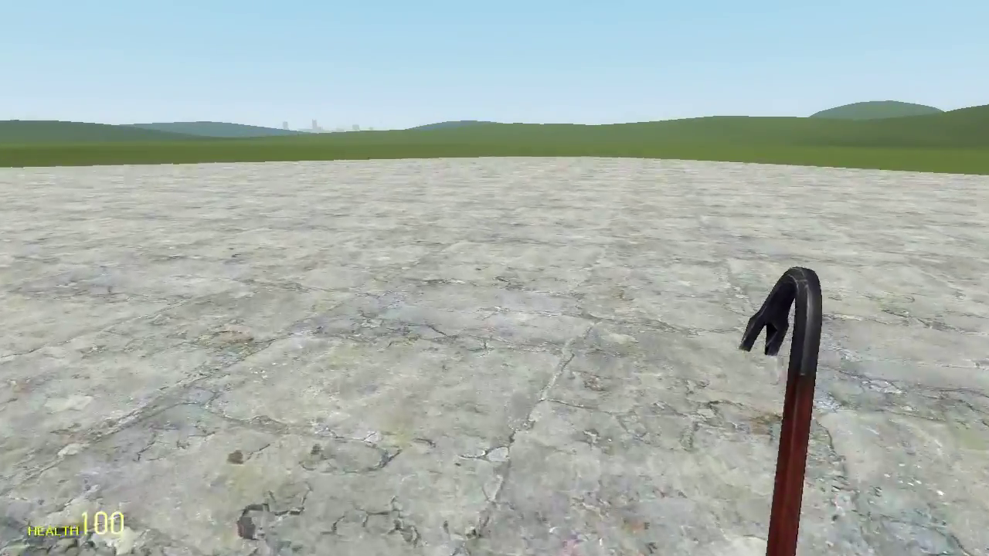
key(w)
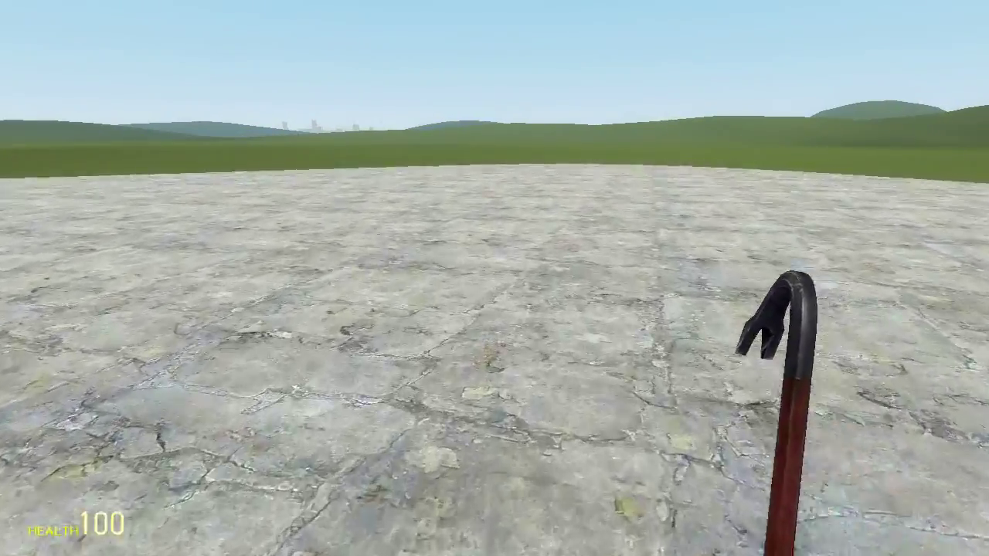
key(w)
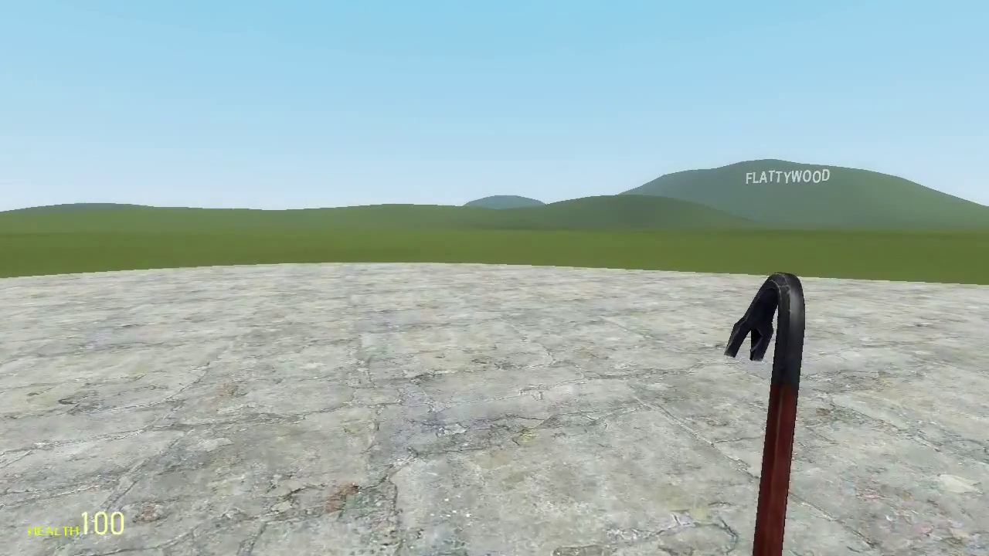
key(w)
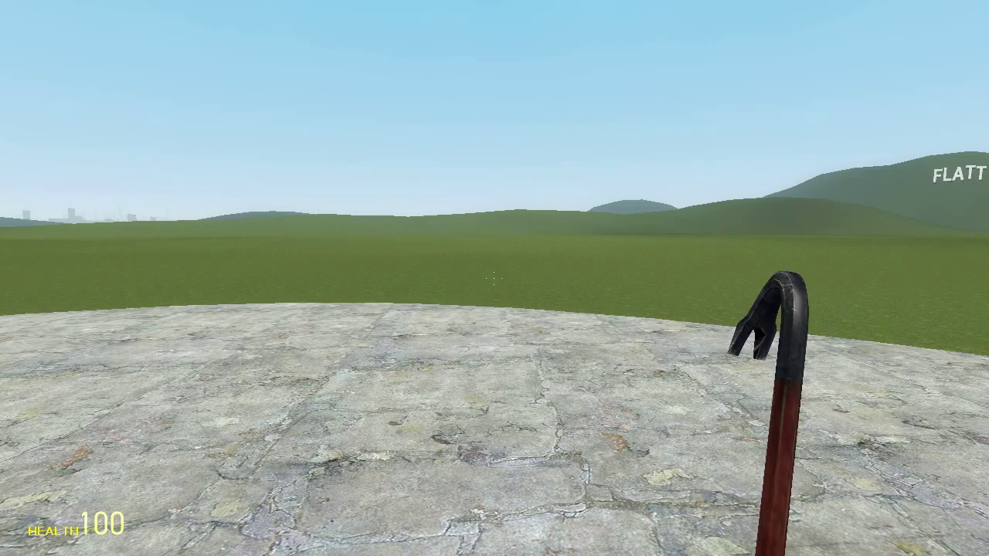
key(w)
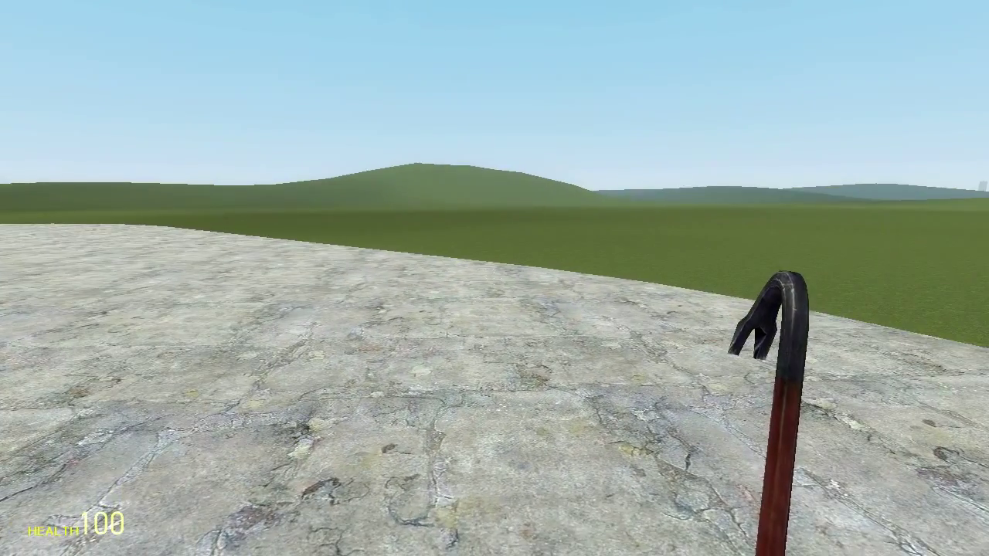
key(w)
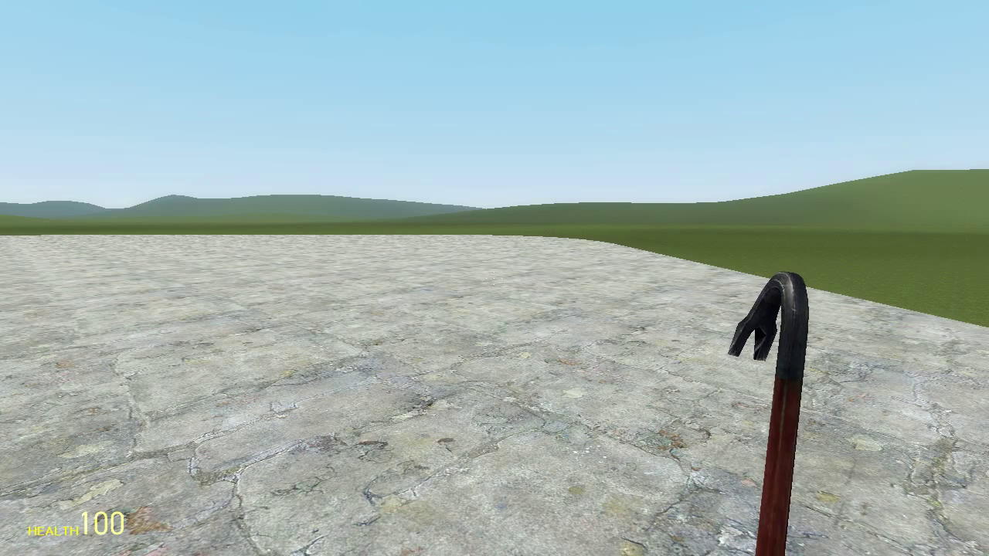
- Try to run the xgui command in the developer console, then return to the game
key(grave)
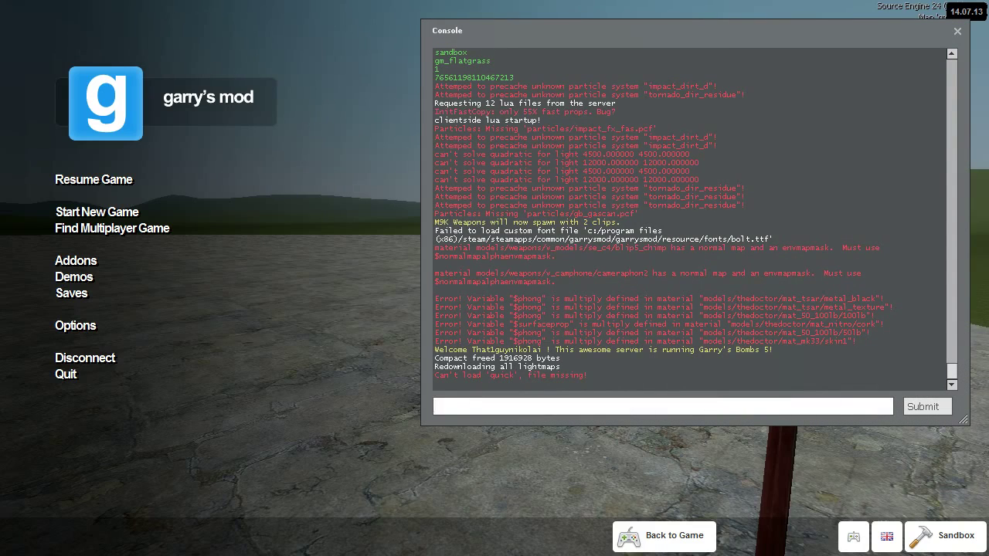
key(grave)
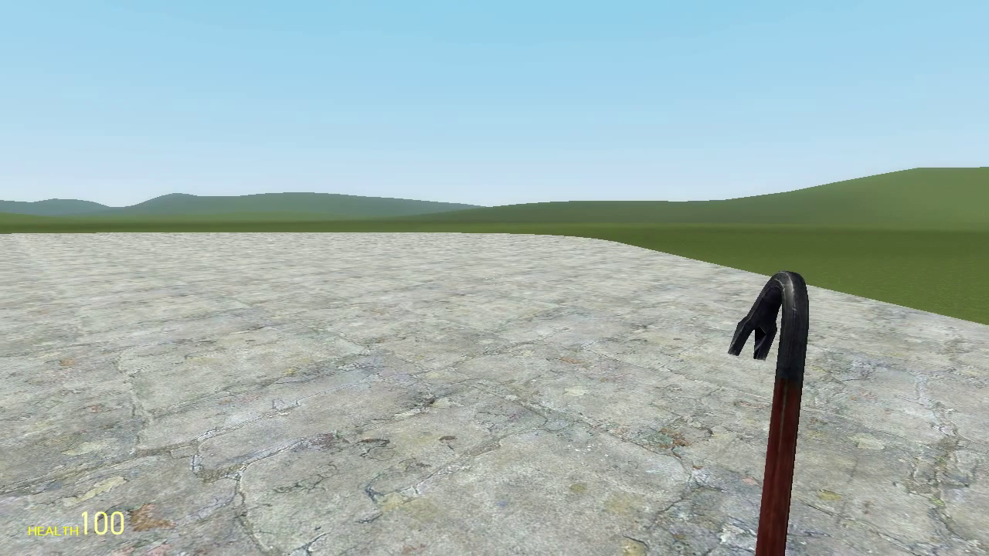
key(grave)
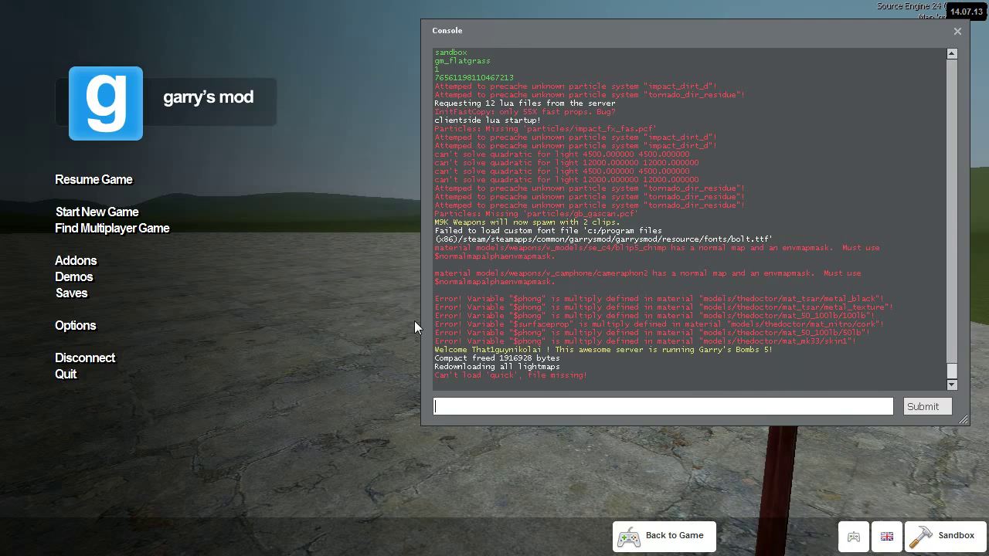
text(xgui)
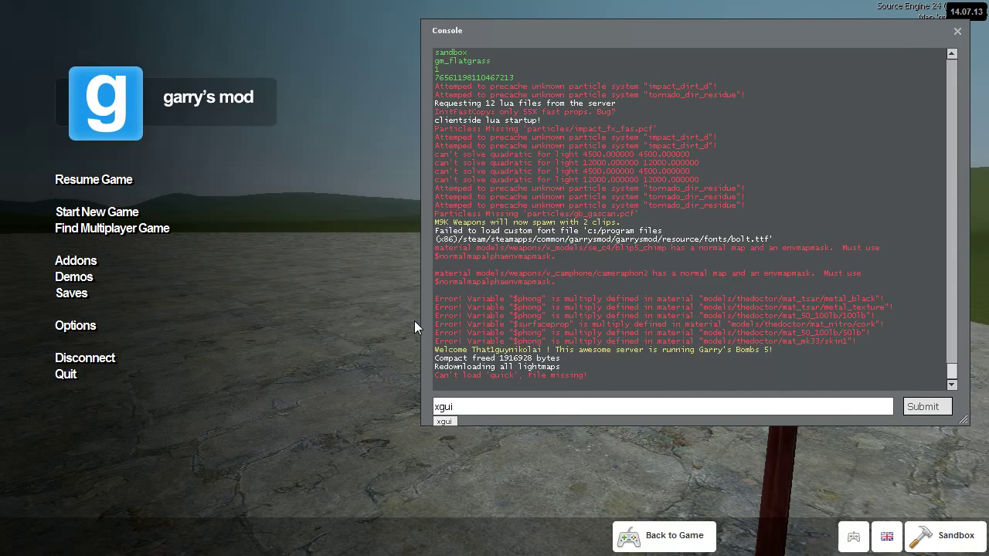
key(Return)
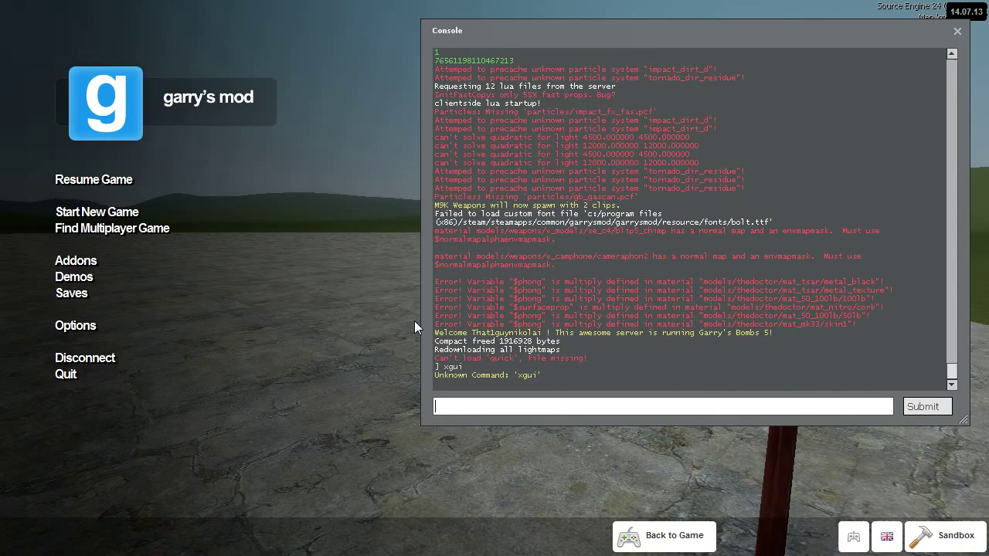
key(Escape)
key(w)
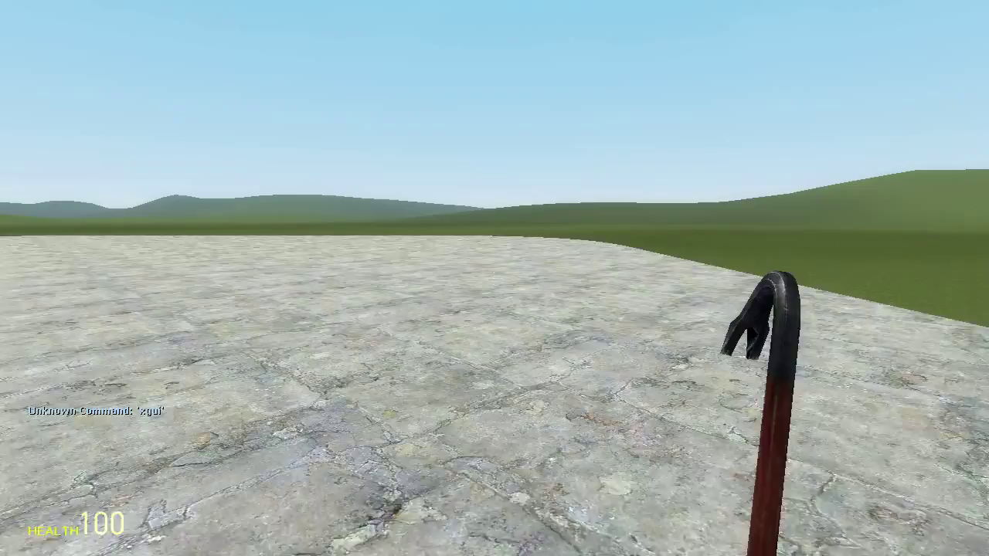
key(w)
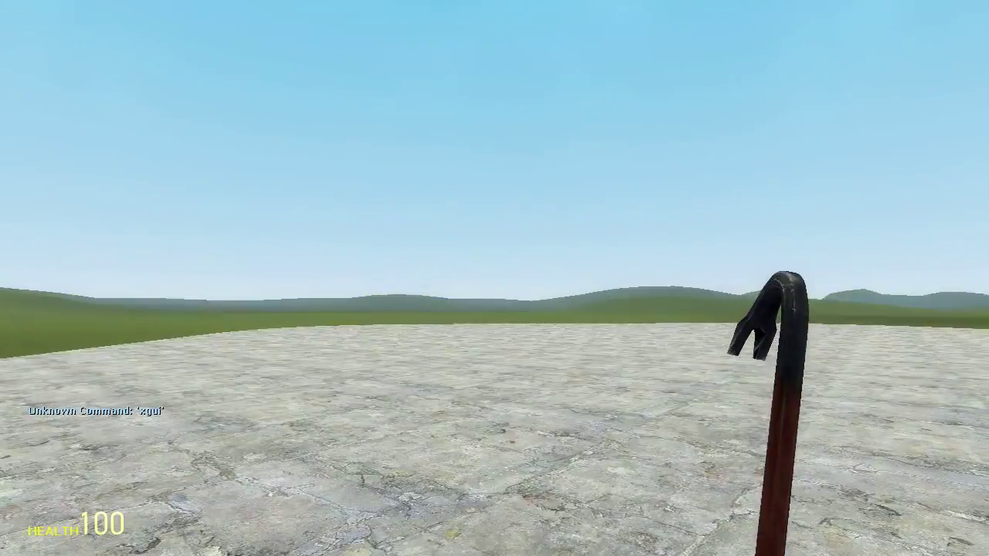
key(w)
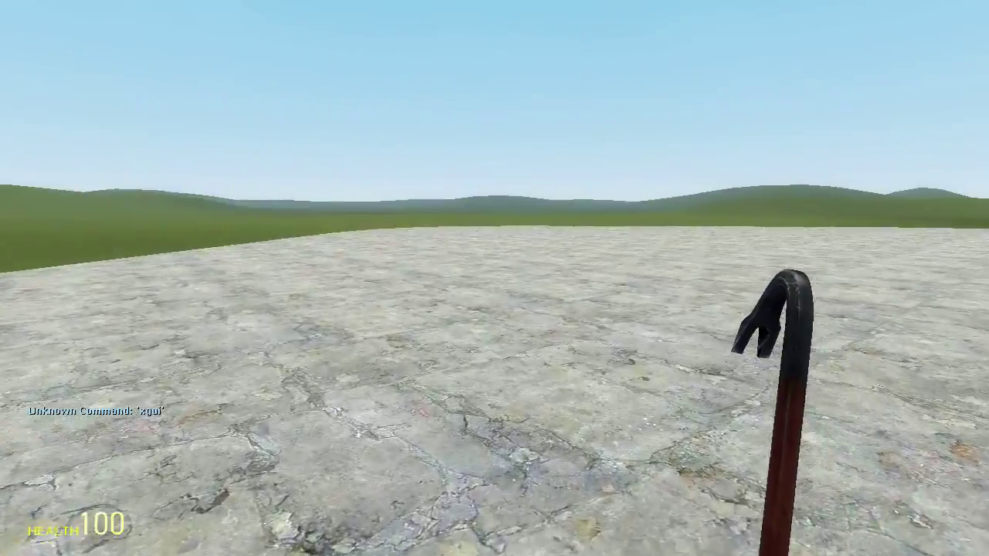
key(w)
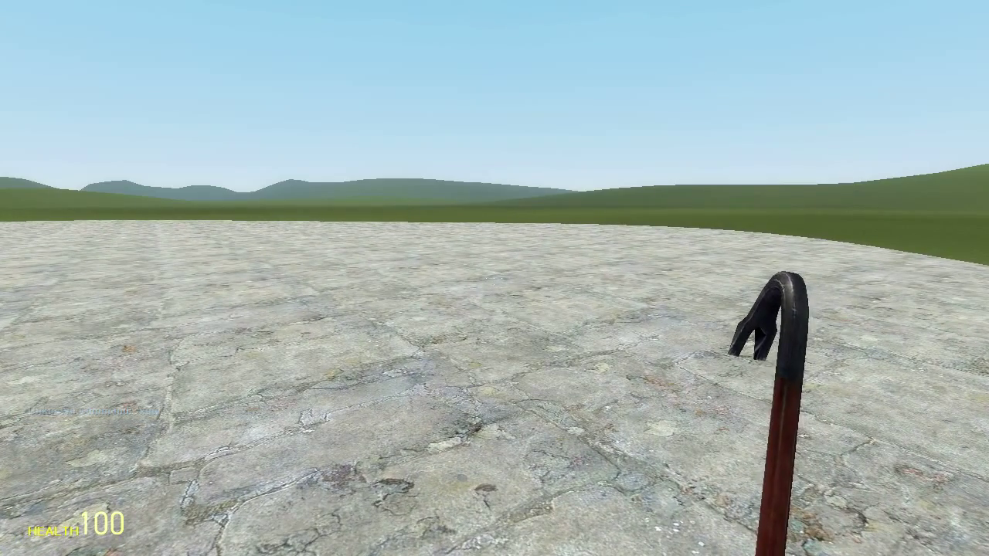
key(w)
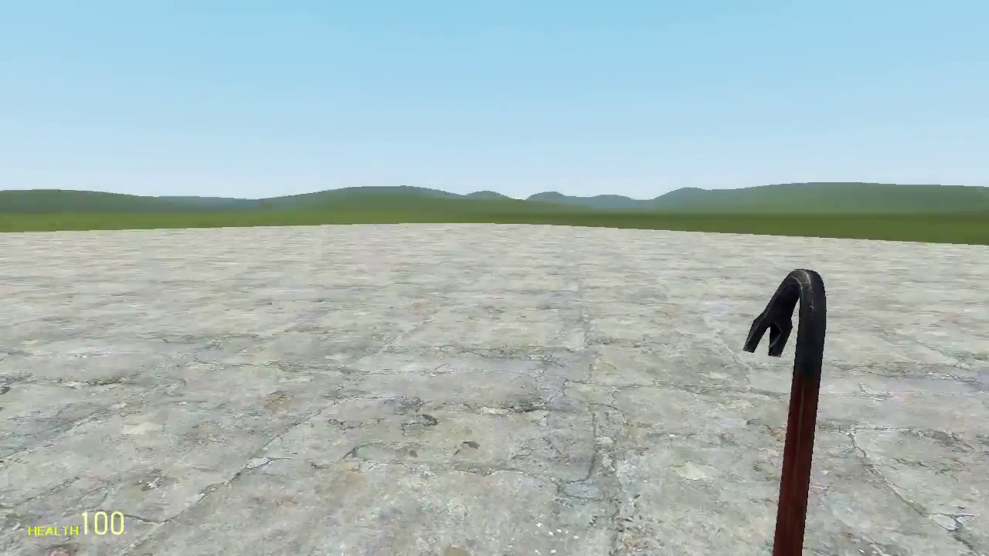
key(w)
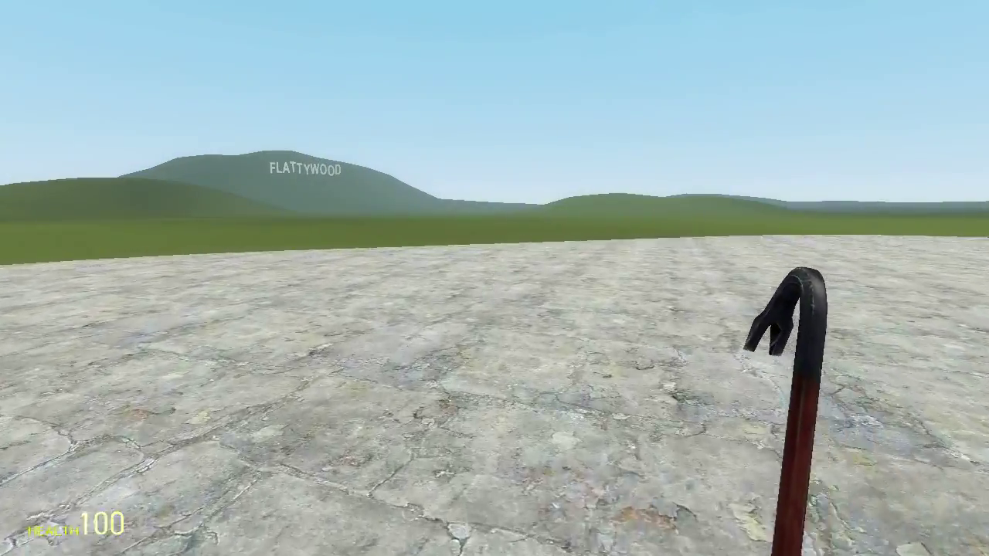
key(w)
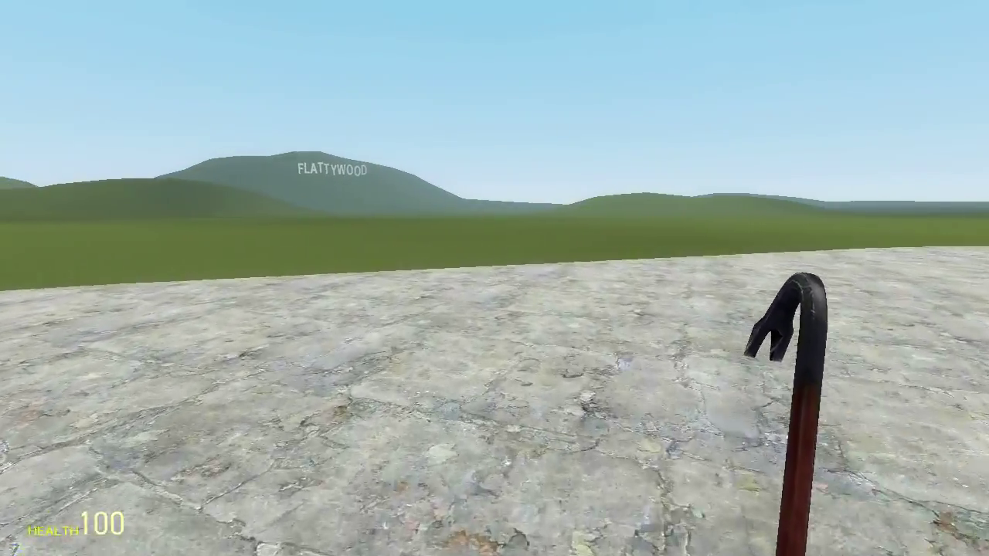
key(w)
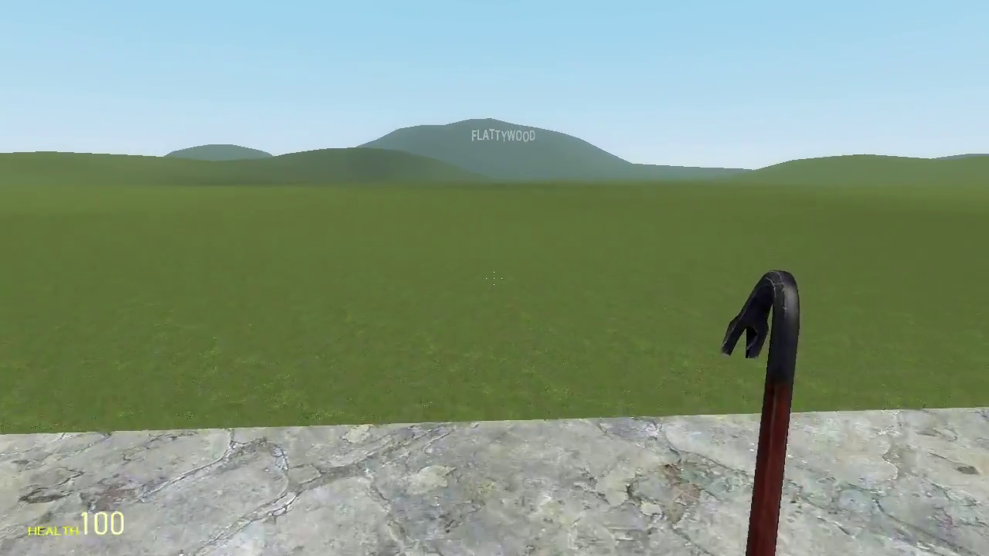
key(w)
- Check the developer console's log for the xgui command, close the console and resume the game
key(grave)
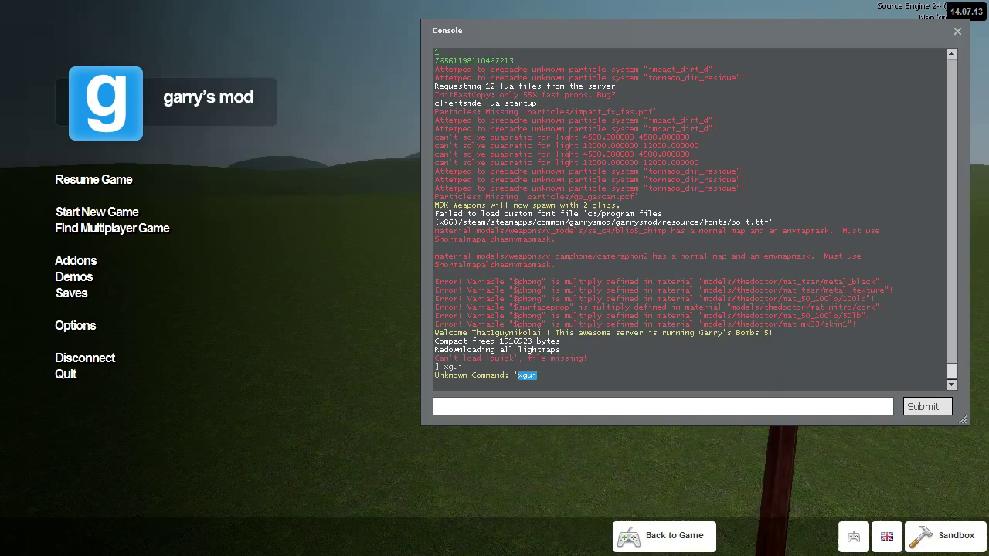
click(957, 30)
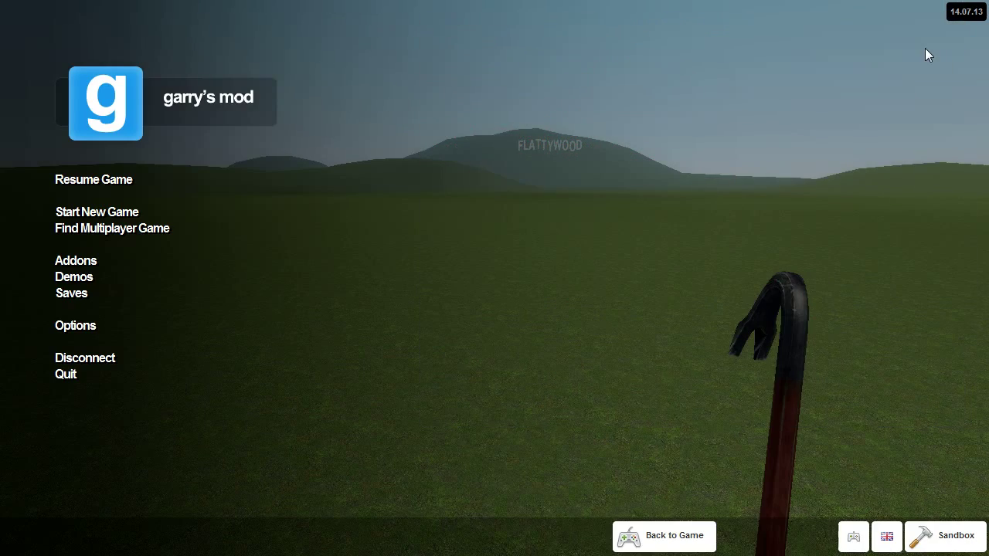
key(Escape)
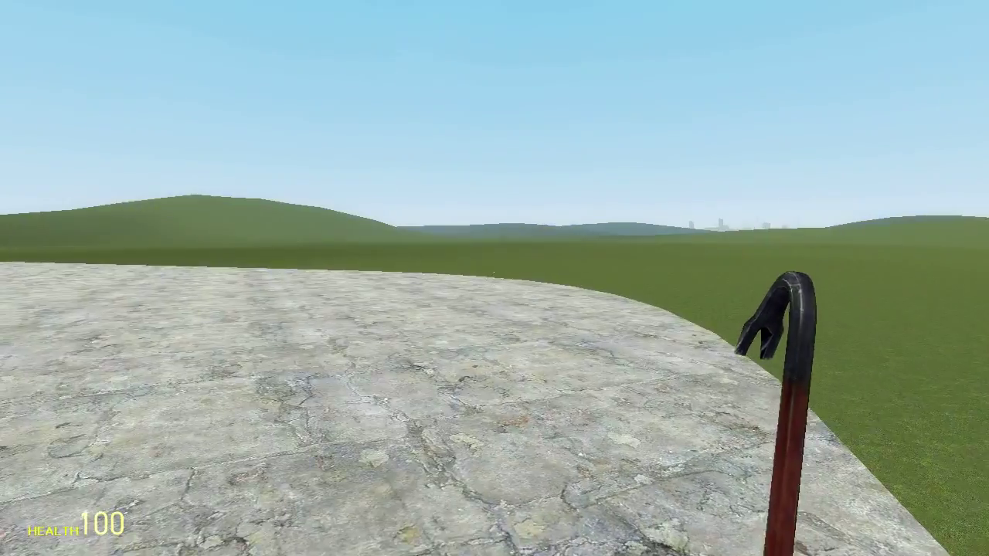
- Try to trigger the xgui command repeatedly in the game through its existing key binding
key(w)
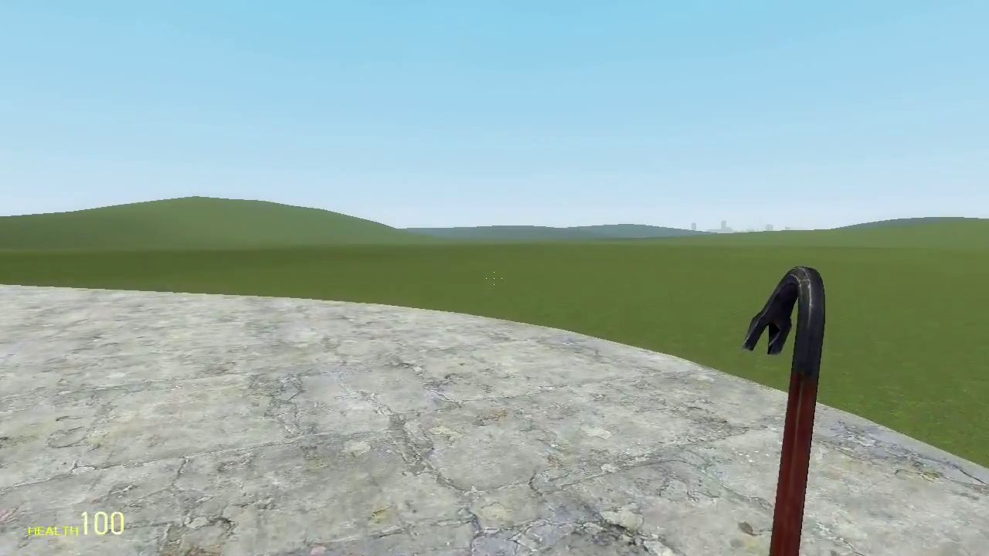
key(x)
key(x)
key(x)
key(x)
key(x)
key(x)
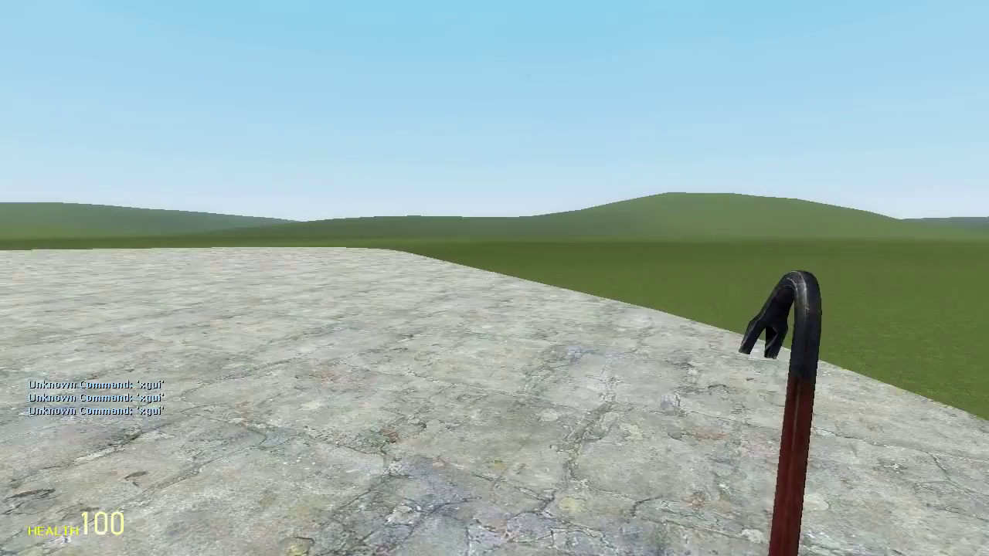
- Try to run the xgui command in the developer console again, then go back to the game and look around
key(grave)
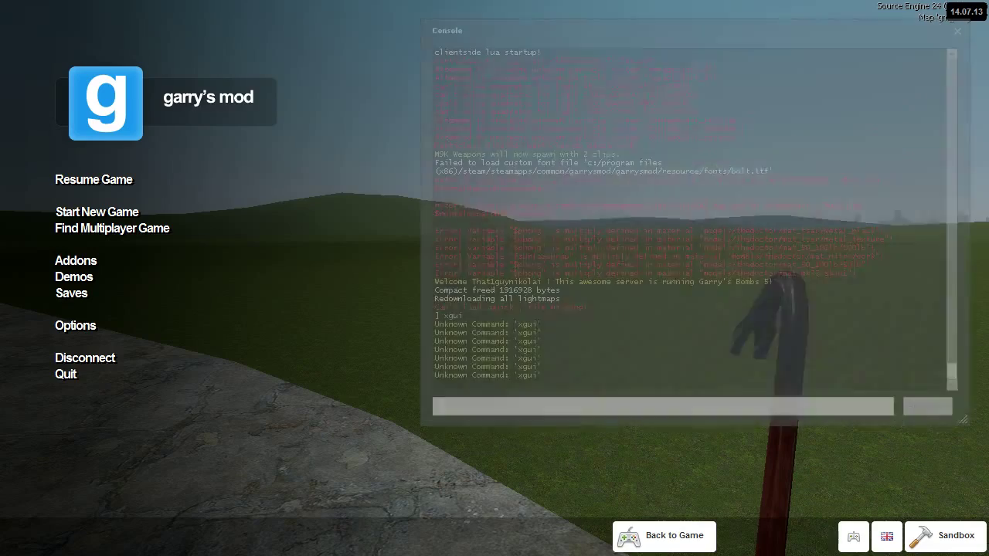
text(x)
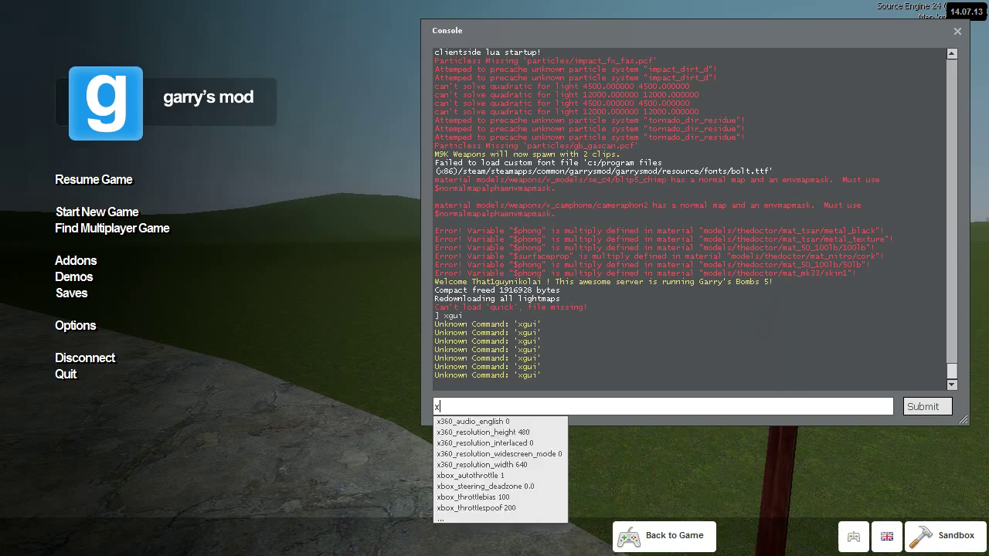
text(gu)
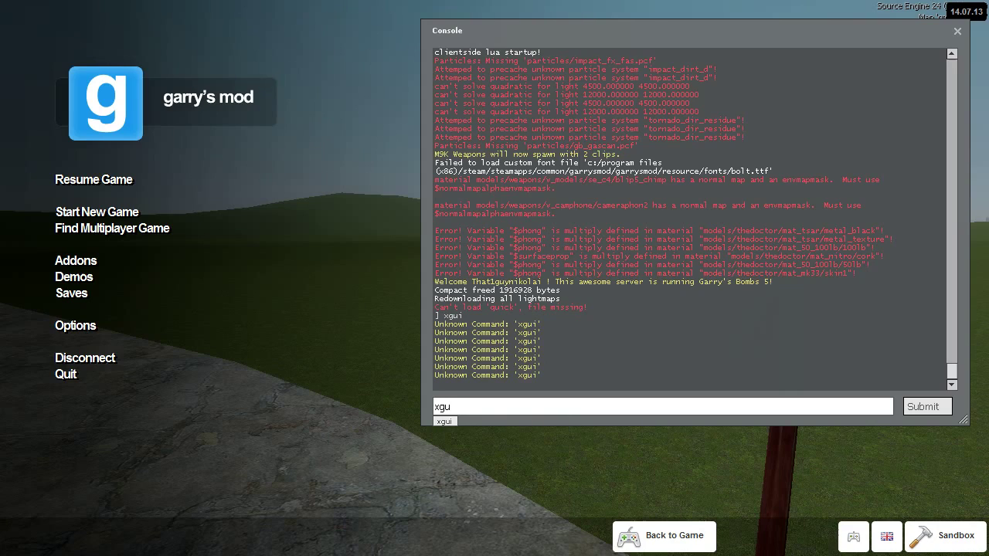
text(i)
key(Return)
key(Escape)
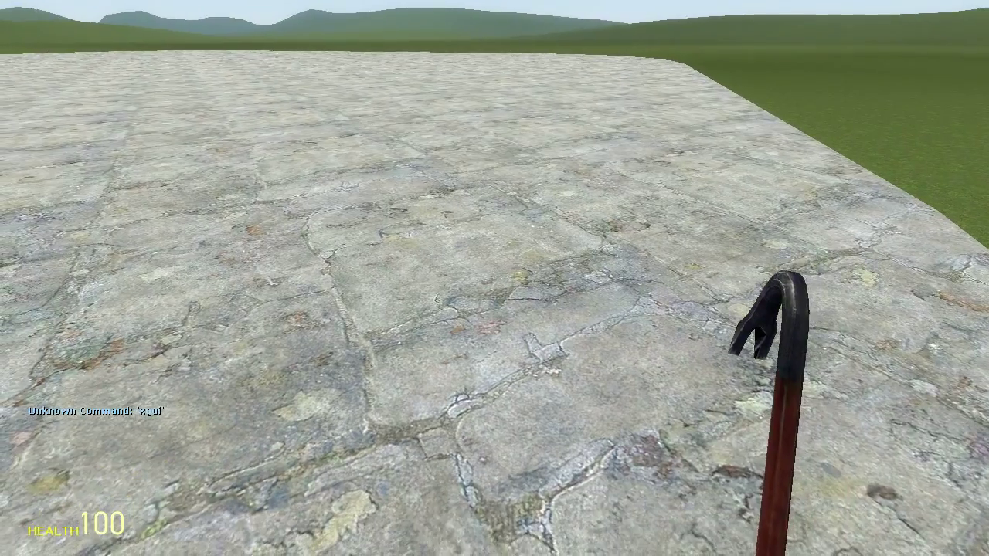
mouse_move(495, 278)
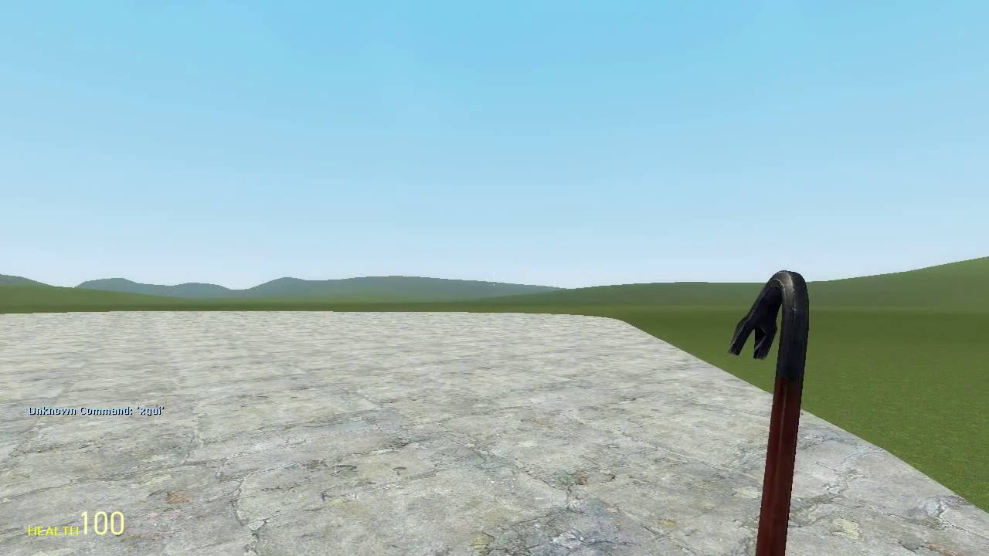
key(w)
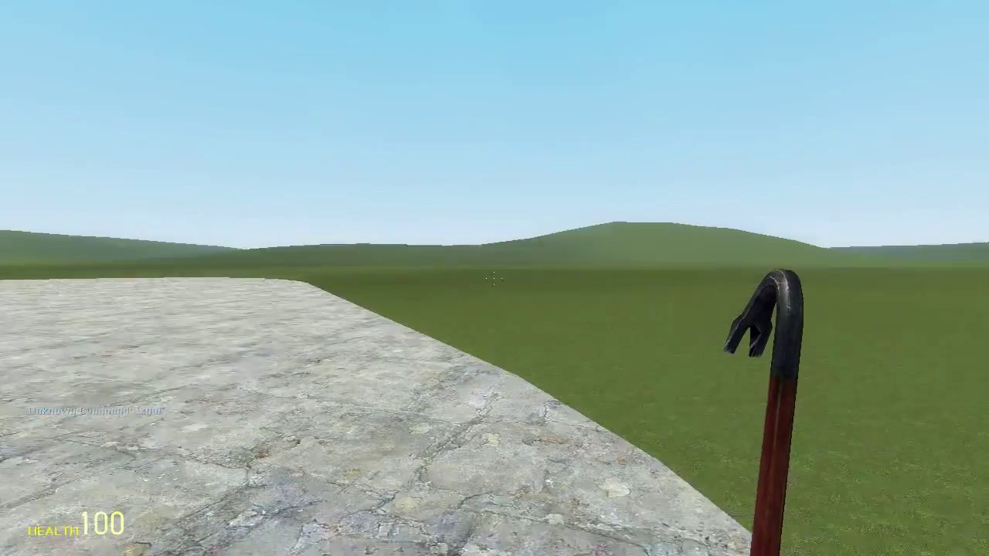
- Try the xgui console command once more, then resume the game and walk forward on the paved area
key(grave)
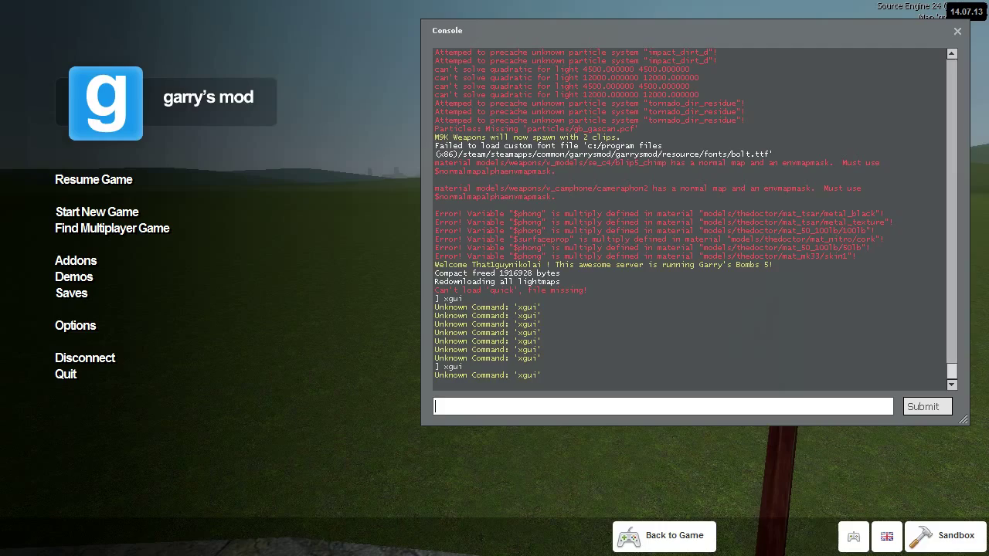
text(xgui)
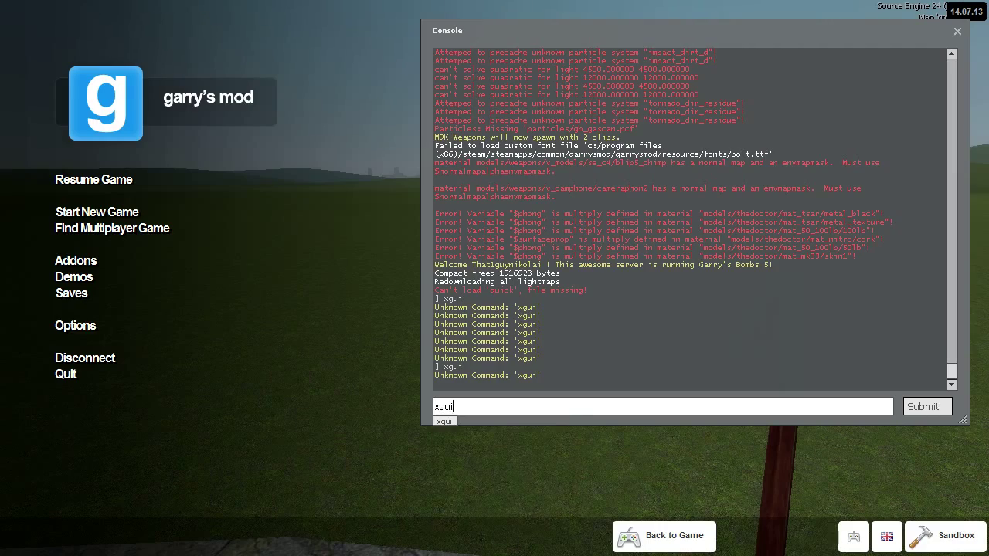
key(Return)
key(grave)
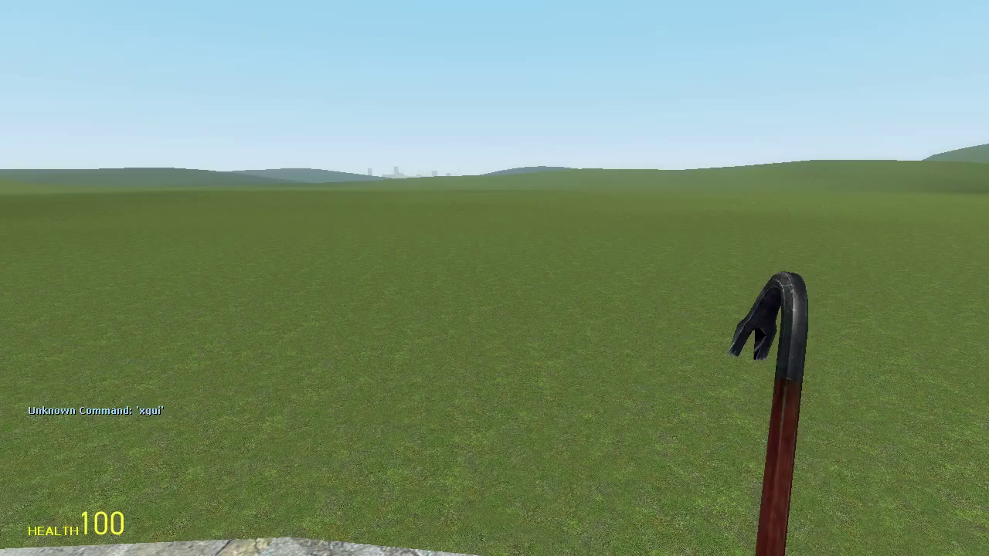
key(w)
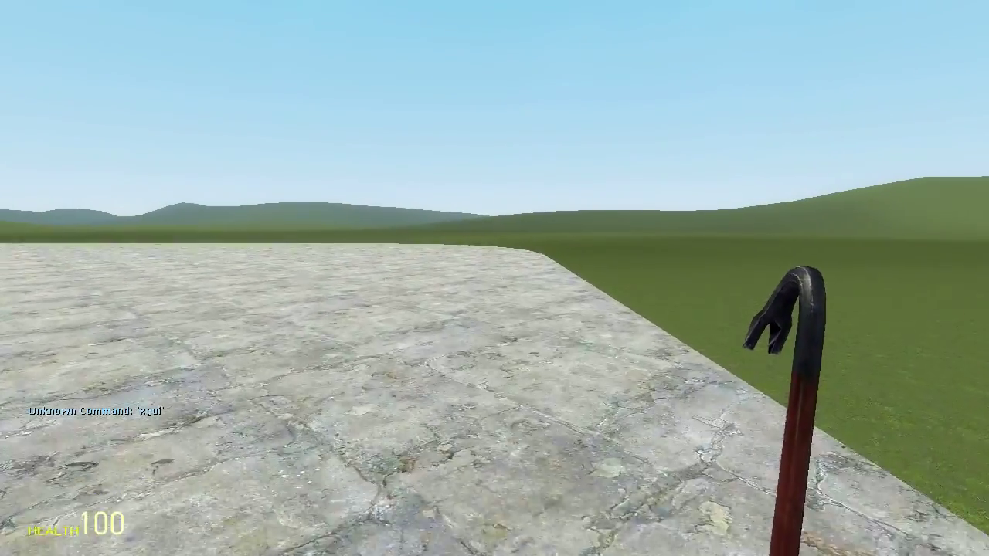
key(w)
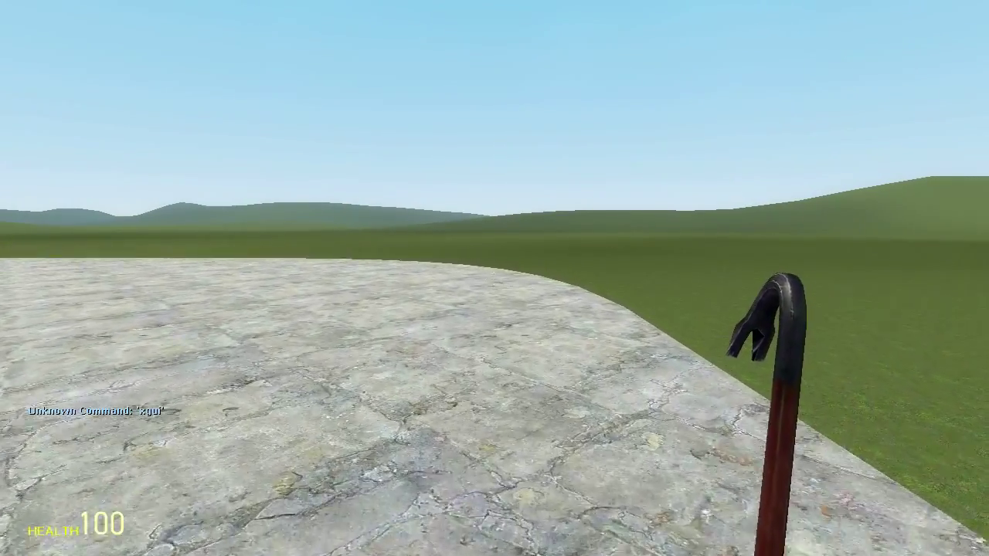
- Write out the console command that binds g to xgui, clear it without submitting, and return to the game
key(grave)
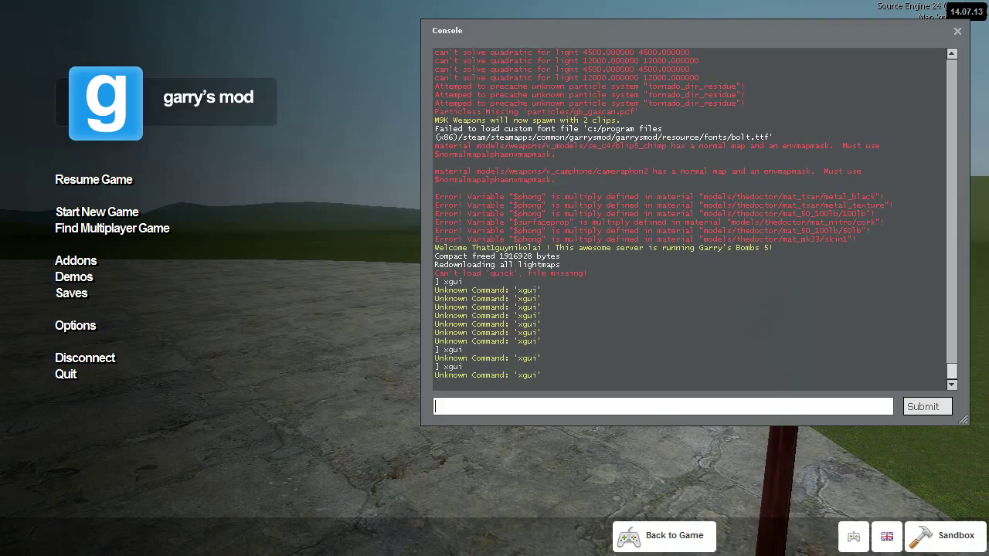
text(bind g)
text(xgui)
key(BackSpace)
key(BackSpace)
key(BackSpace)
key(BackSpace)
key(BackSpace)
key(BackSpace)
key(BackSpace)
key(BackSpace)
key(BackSpace)
key(BackSpace)
key(BackSpace)
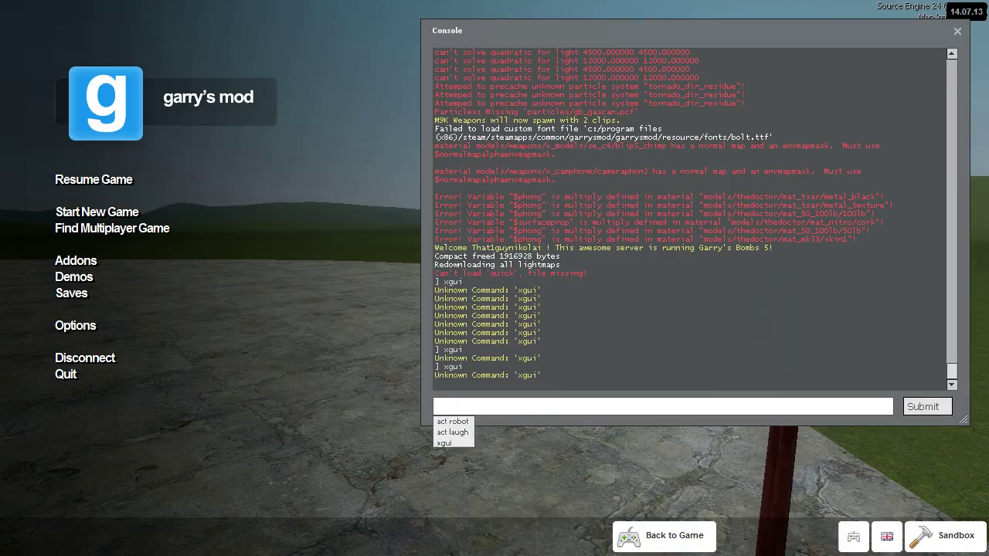
key(Escape)
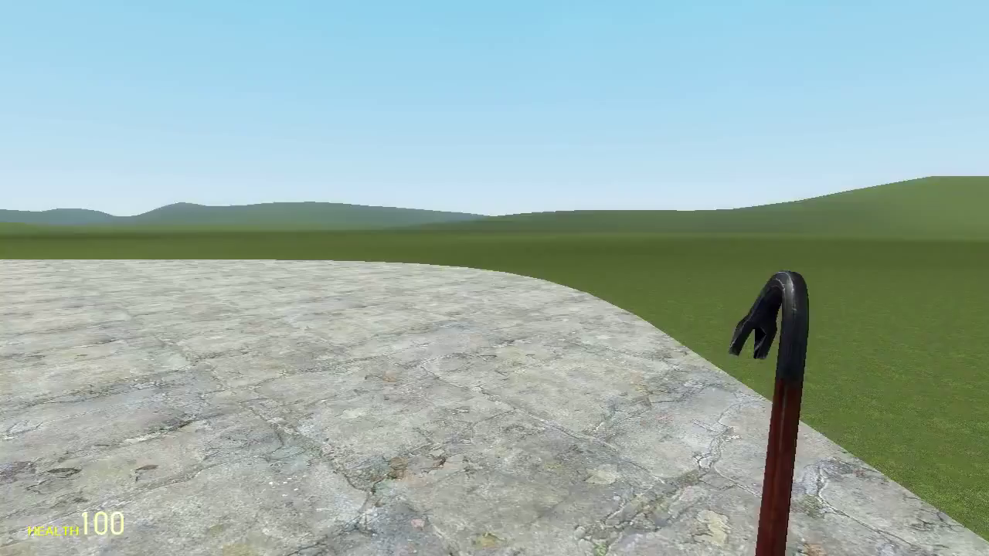